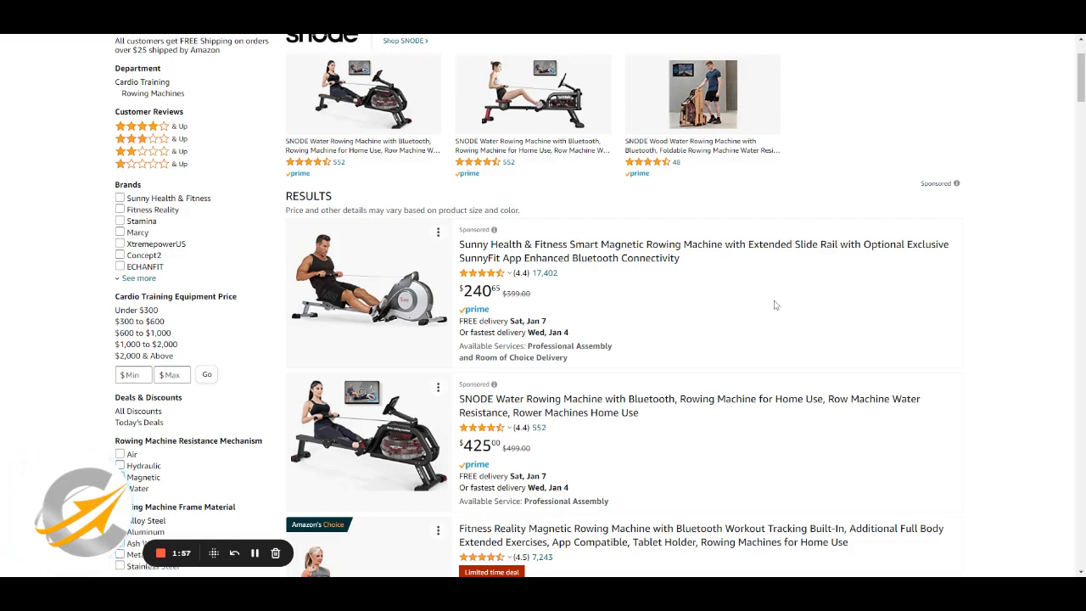
# - Examine the rowing machine product listings in the Amazon results
pyautogui.scroll(-2, 775, 303)
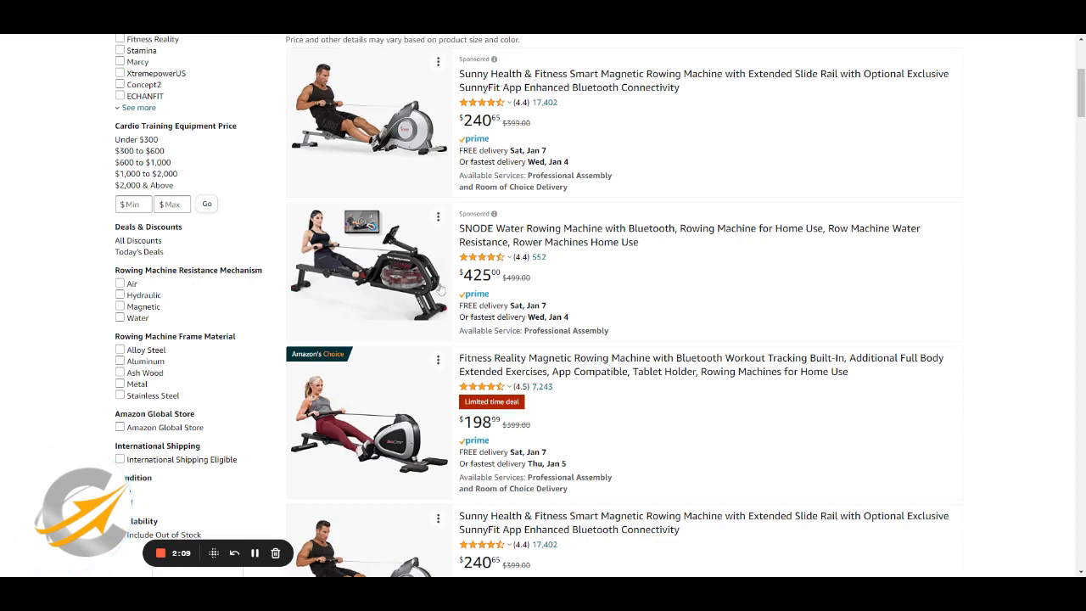
pyautogui.scroll(1, 463, 392)
pyautogui.scroll(-1, 462, 393)
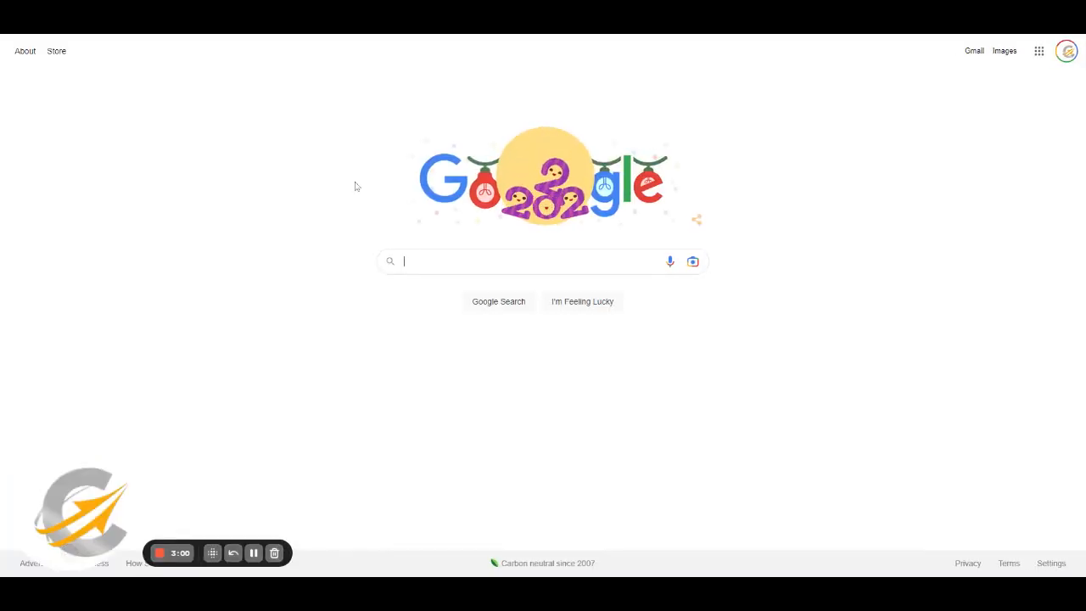
# - Switch to Google and look up search suggestions for "rowing machine for" and "rowing machine for car"
pyautogui.write('r')
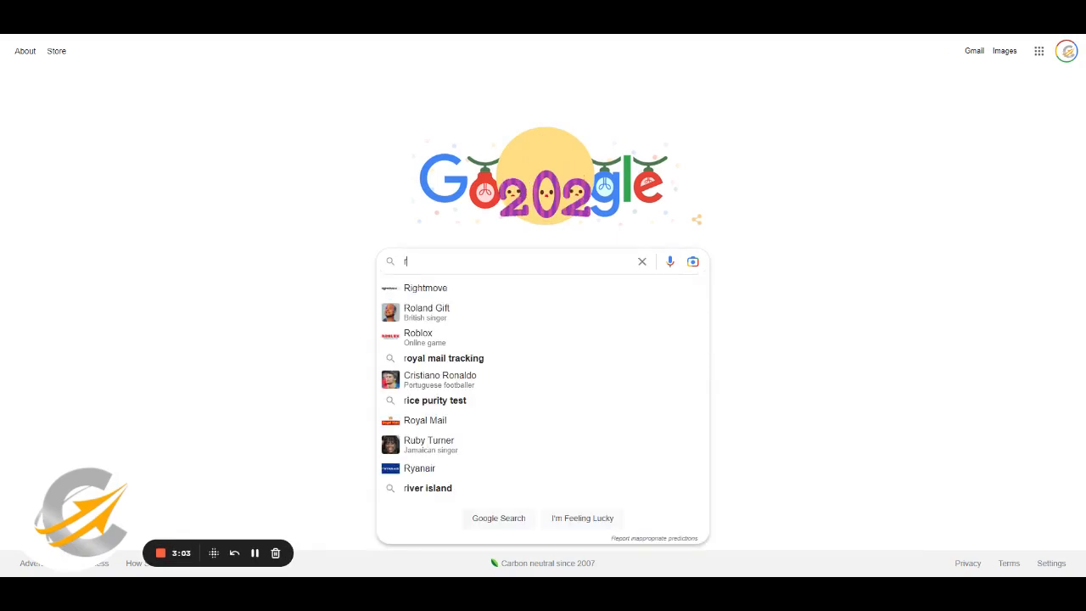
pyautogui.write('owing machine for')
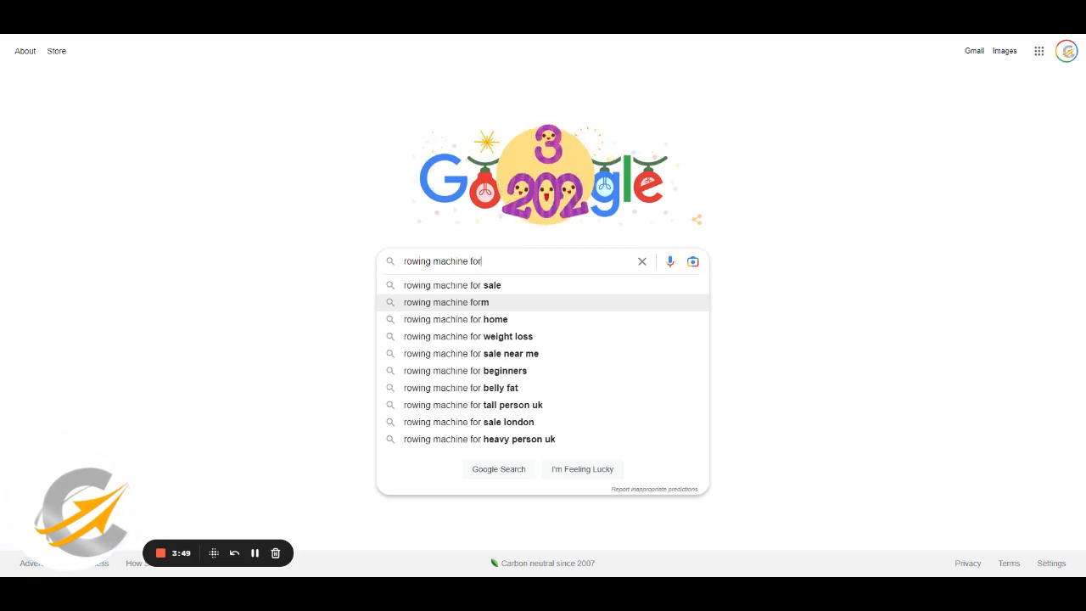
pyautogui.write('car')
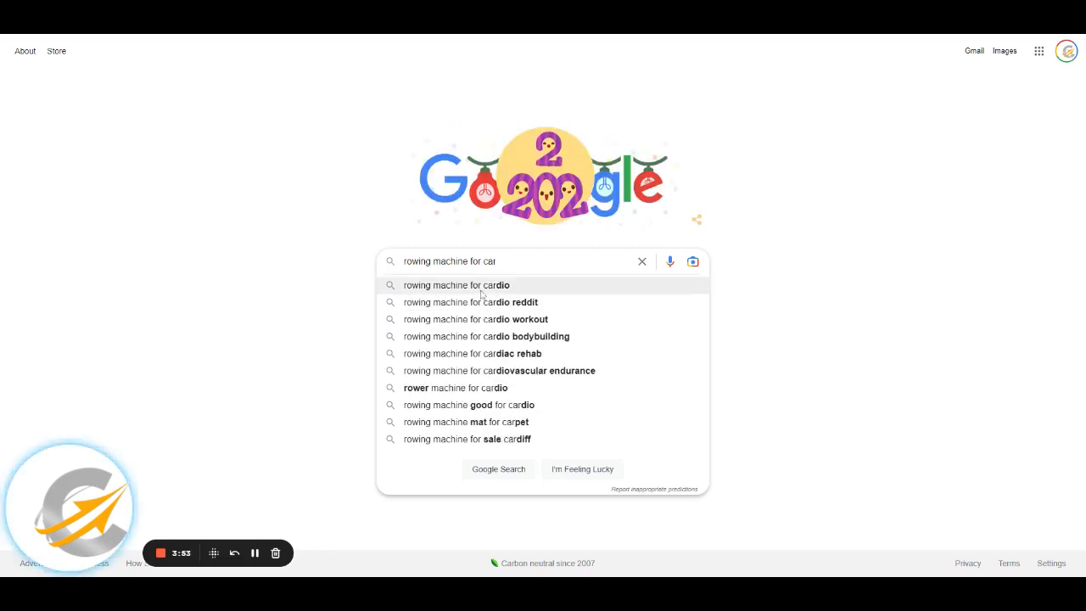
# - Replace "car" in the query with "str" to look up suggestions for "rowing machine for str"
pyautogui.press('BackSpace')
pyautogui.press('BackSpace')
pyautogui.press('BackSpace')
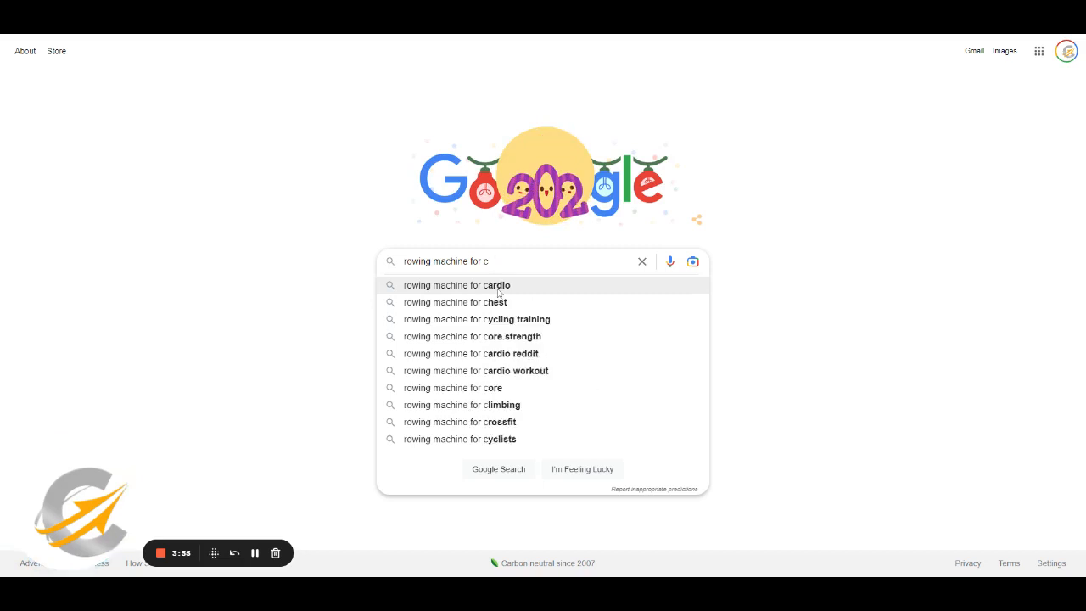
pyautogui.write('str')
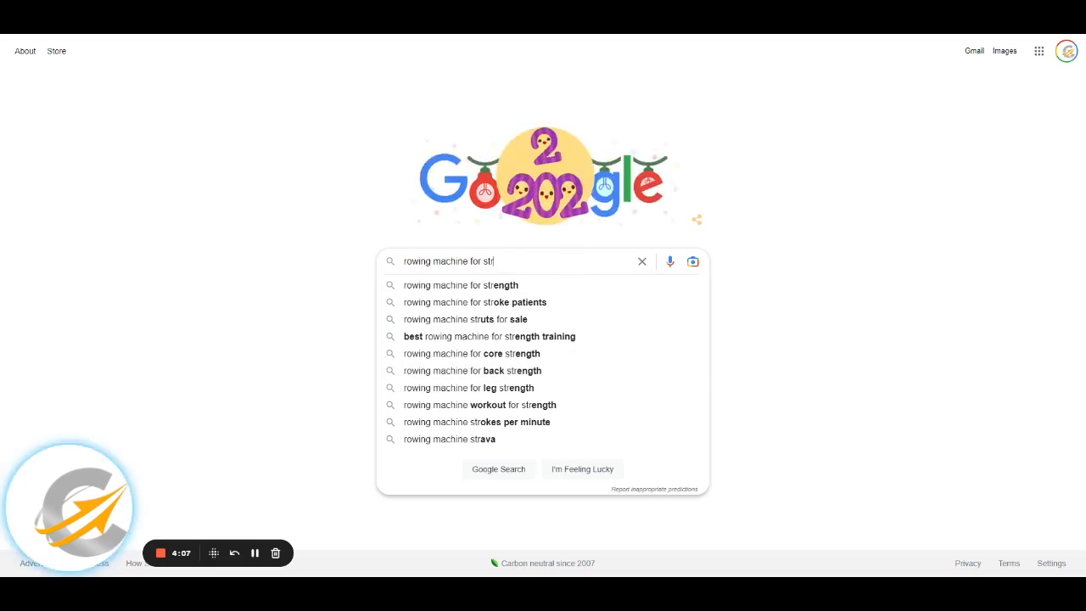
# - Change the query to "rowing machine with" and extend it to "rowing machine with back" to look up suggestions
pyautogui.press('BackSpace')
pyautogui.press('BackSpace')
pyautogui.press('BackSpace')
pyautogui.press('BackSpace')
pyautogui.press('BackSpace')
pyautogui.press('BackSpace')
pyautogui.press('BackSpace')
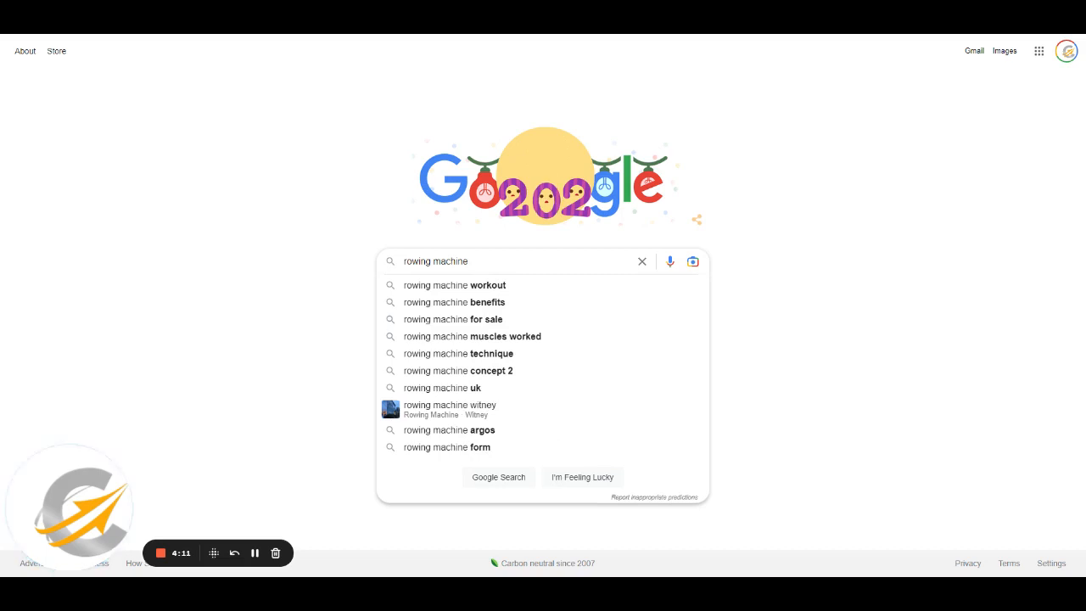
pyautogui.write('with')
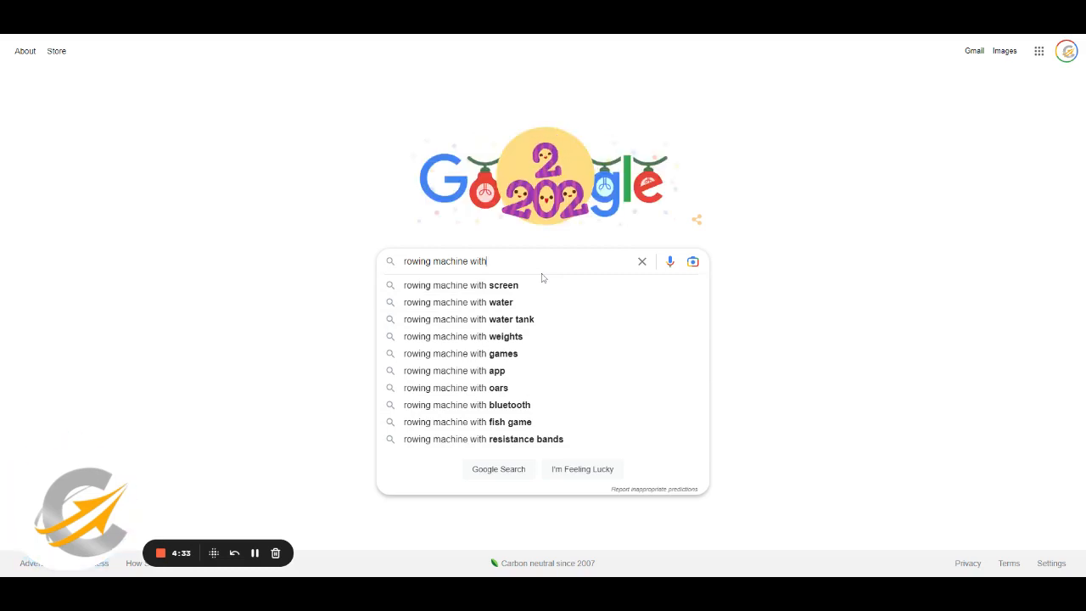
pyautogui.write('back')
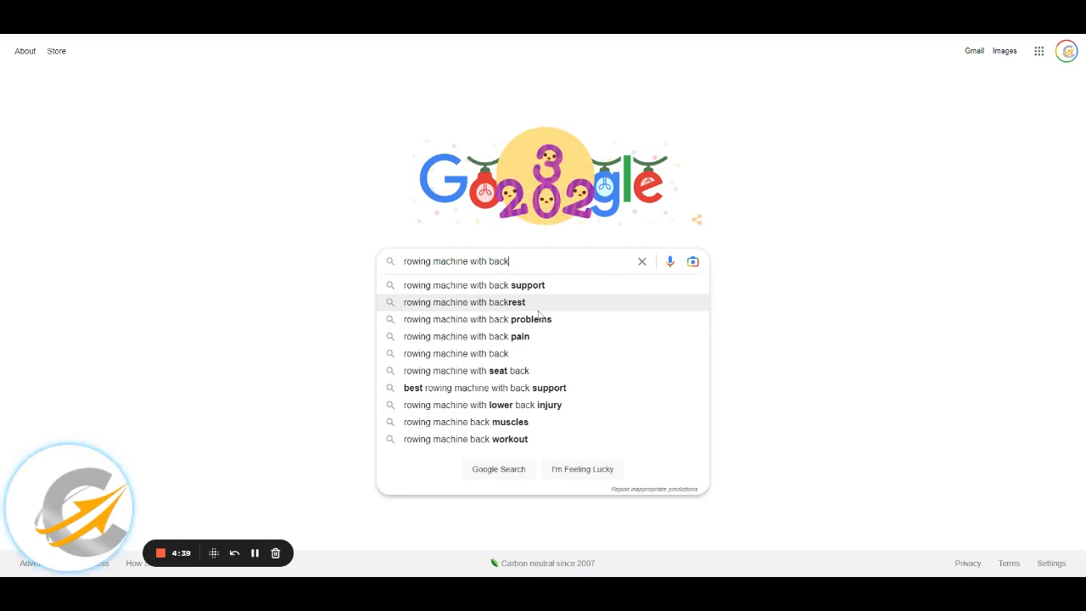
# - Replace "back" with "leg pro" to look up suggestions, and remove "pro" from the query
pyautogui.press('BackSpace')
pyautogui.press('BackSpace')
pyautogui.press('BackSpace')
pyautogui.press('BackSpace')
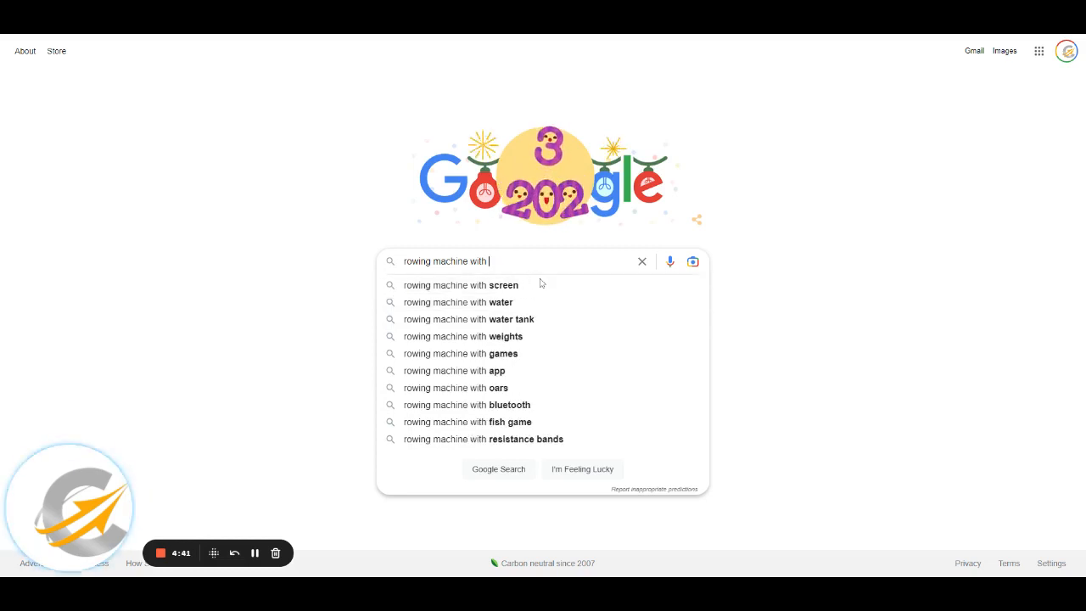
pyautogui.write('leg pro')
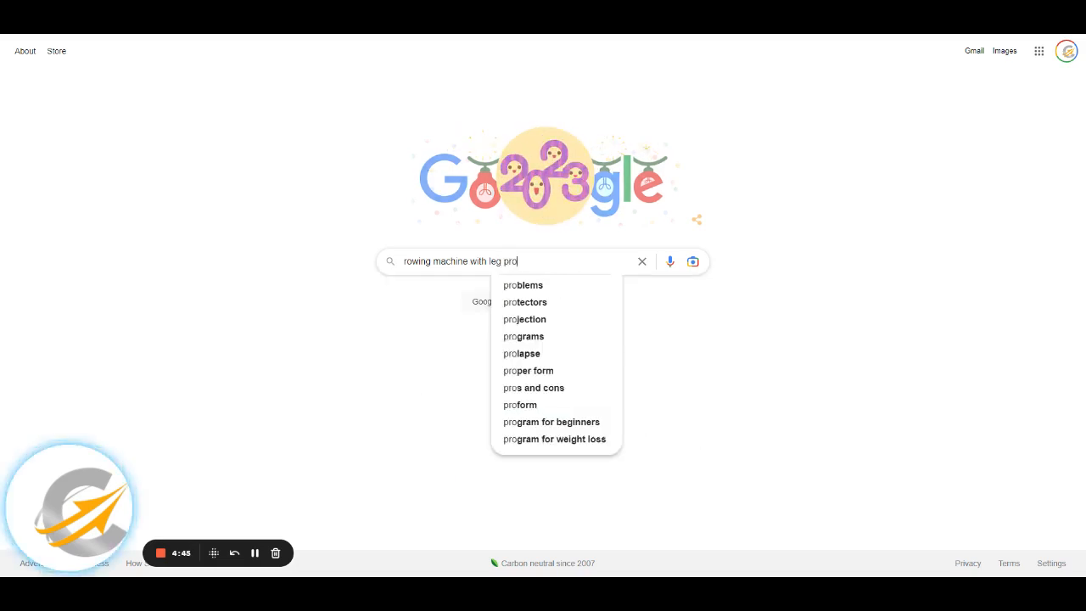
pyautogui.press('BackSpace')
pyautogui.press('BackSpace')
pyautogui.press('BackSpace')
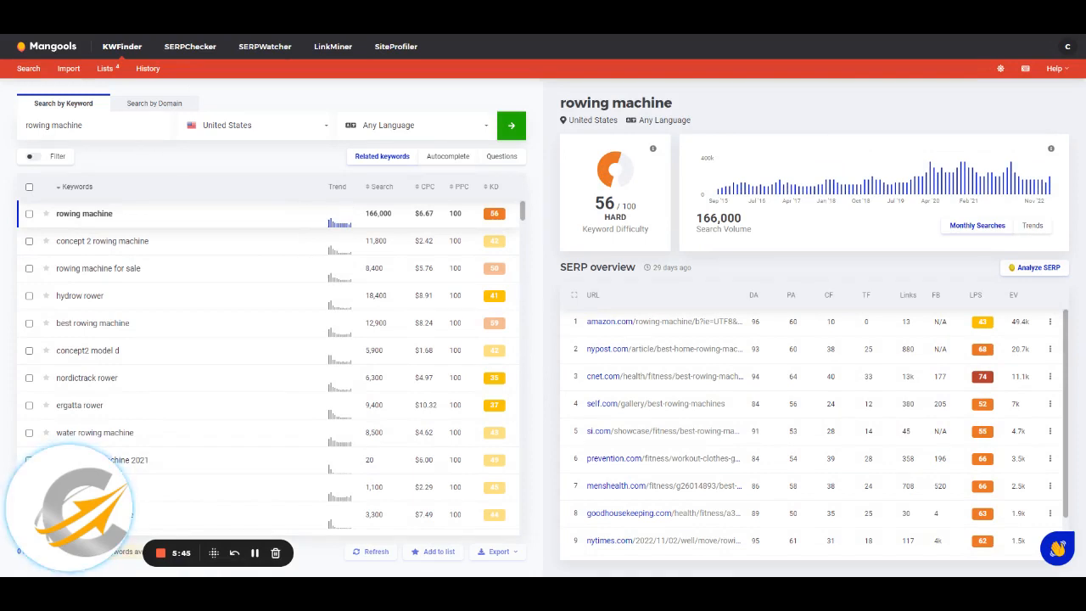
# - Switch to KWFinder and sort the related keywords for "rowing machine" by keyword difficulty in ascending order
pyautogui.moveTo(80, 479); pyautogui.dragTo(770, 250)
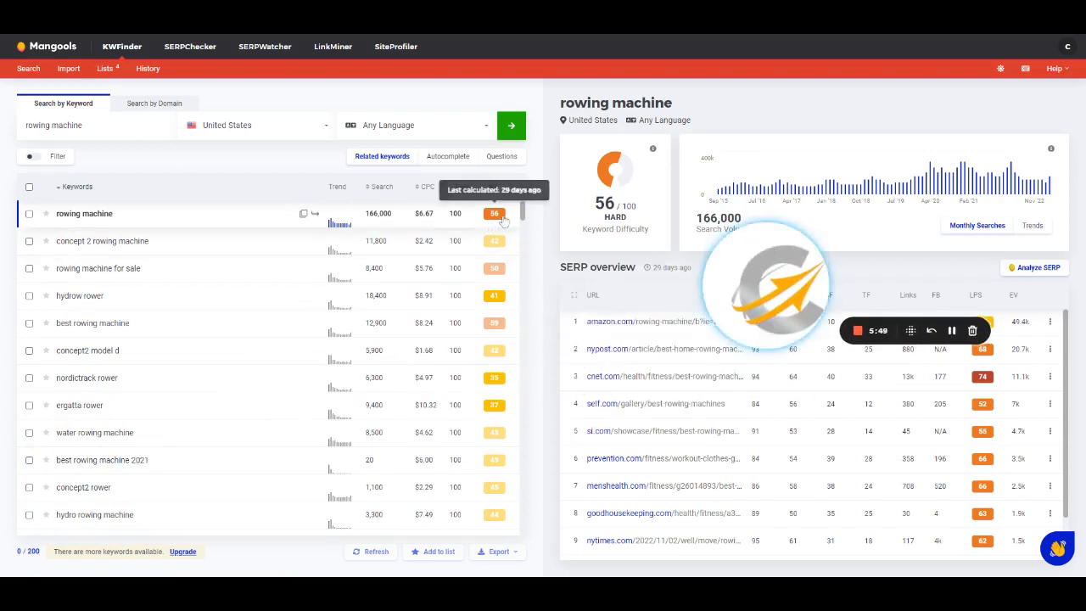
pyautogui.click(495, 189)
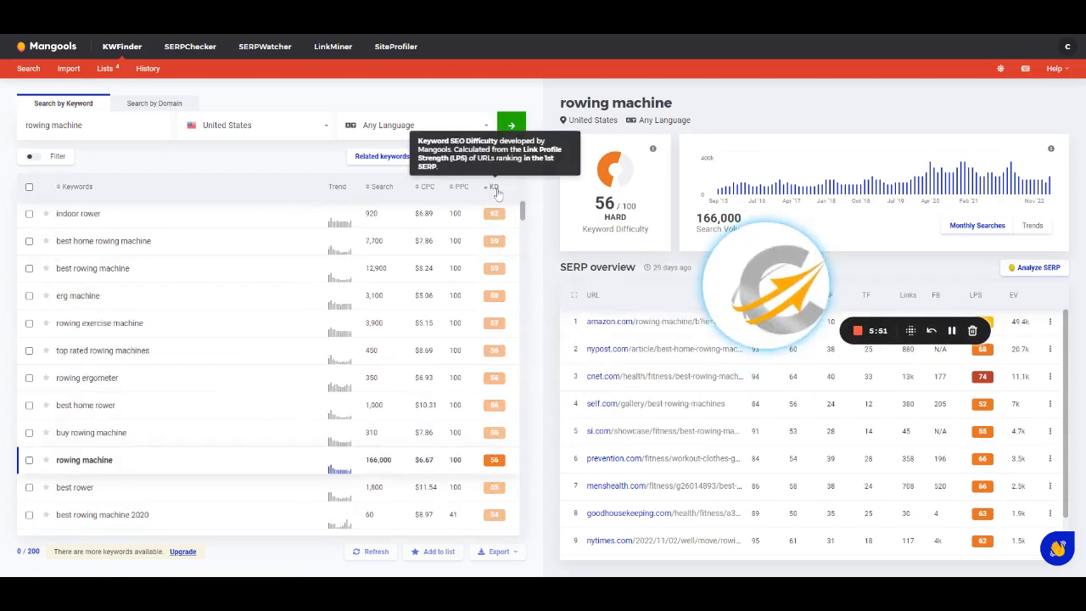
pyautogui.click(495, 187)
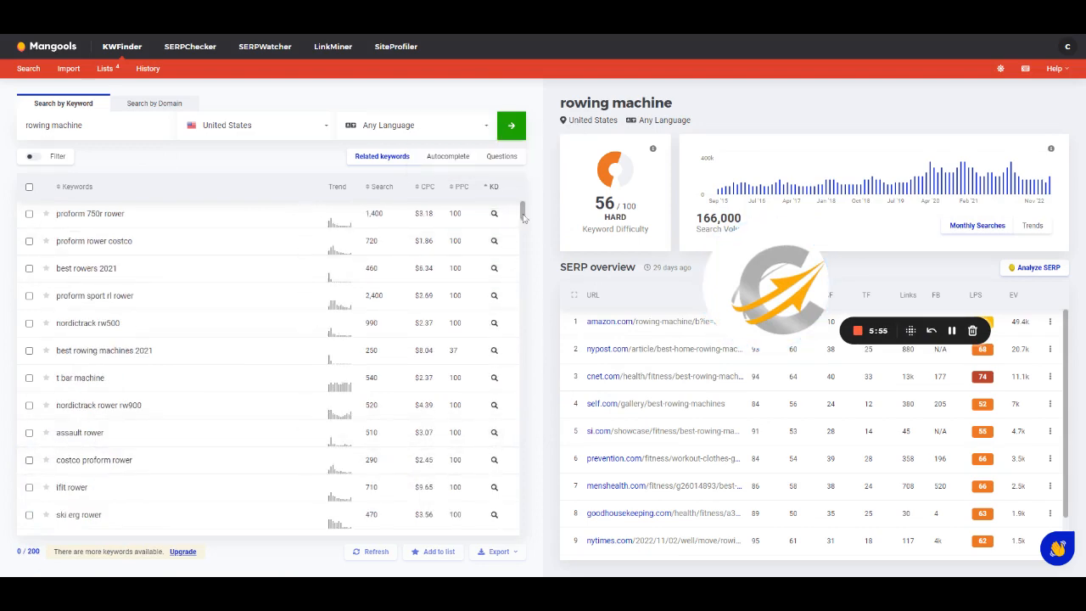
# - Examine the low-difficulty related keywords along with their search volumes and KD scores
pyautogui.moveTo(523, 218); pyautogui.dragTo(523, 250)
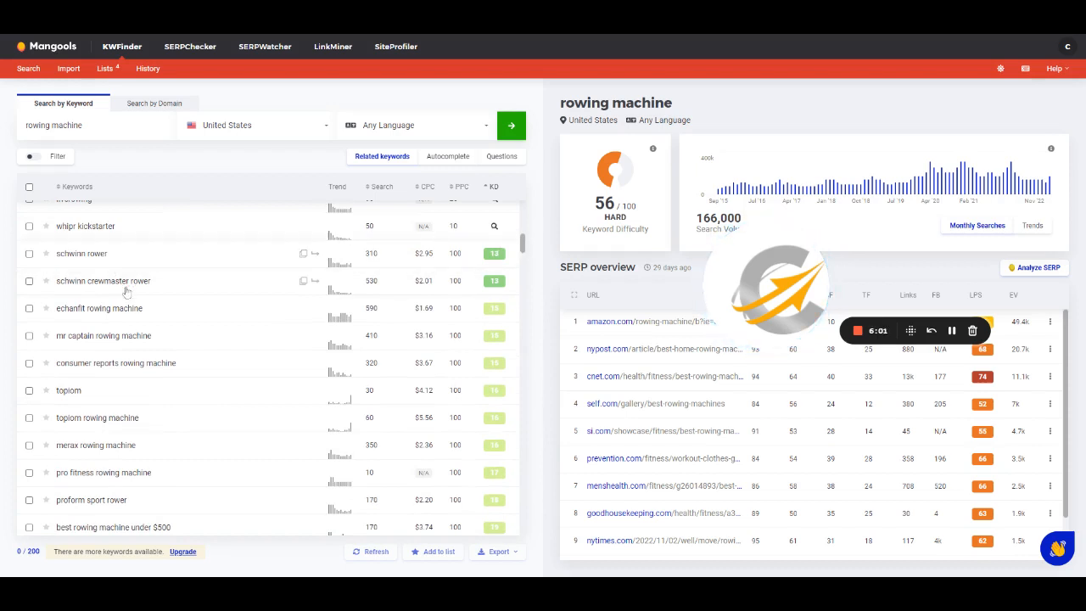
pyautogui.scroll(-2, 284, 381)
pyautogui.scroll(-5, 284, 381)
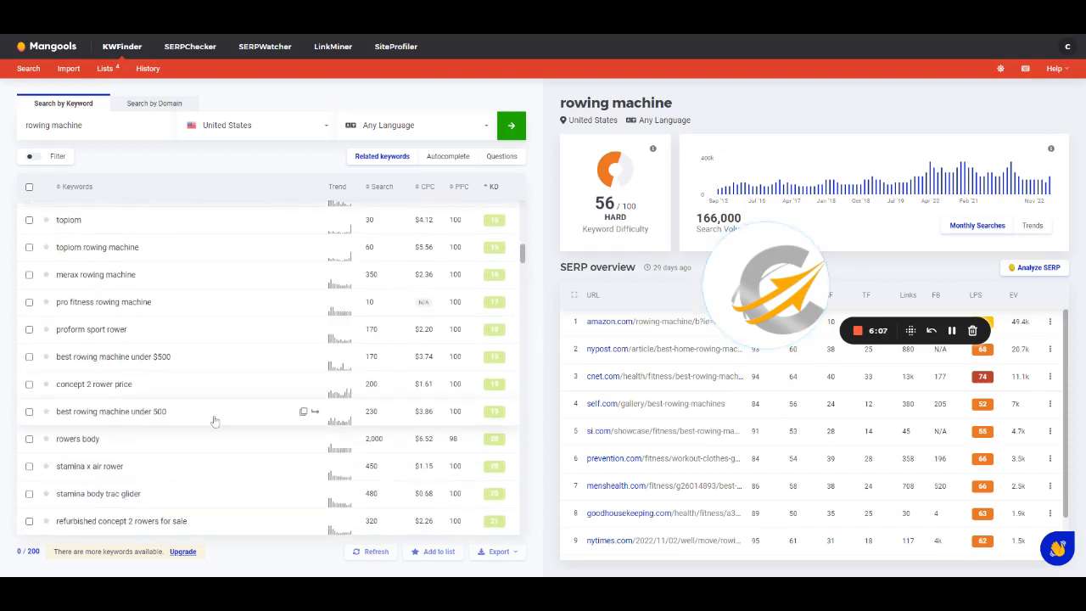
pyautogui.scroll(-4, 240, 420)
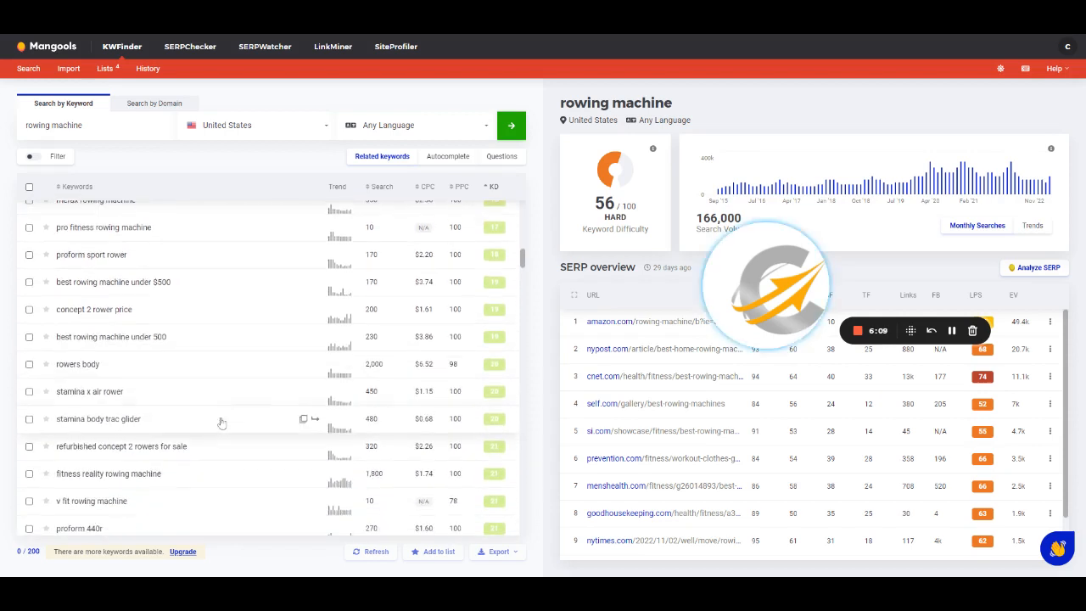
pyautogui.scroll(-5, 203, 410)
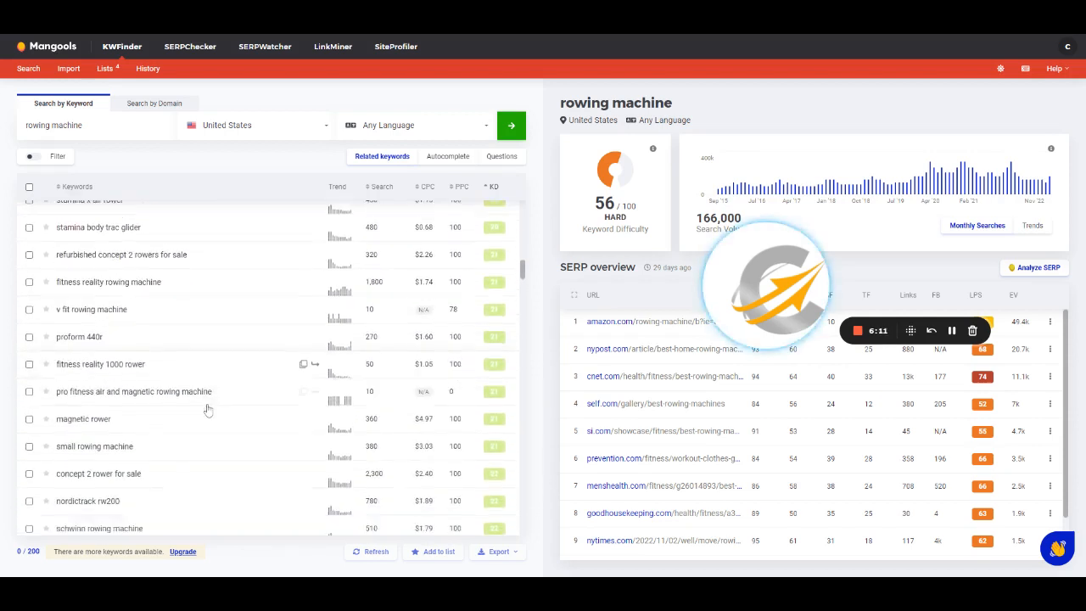
pyautogui.scroll(-3, 208, 410)
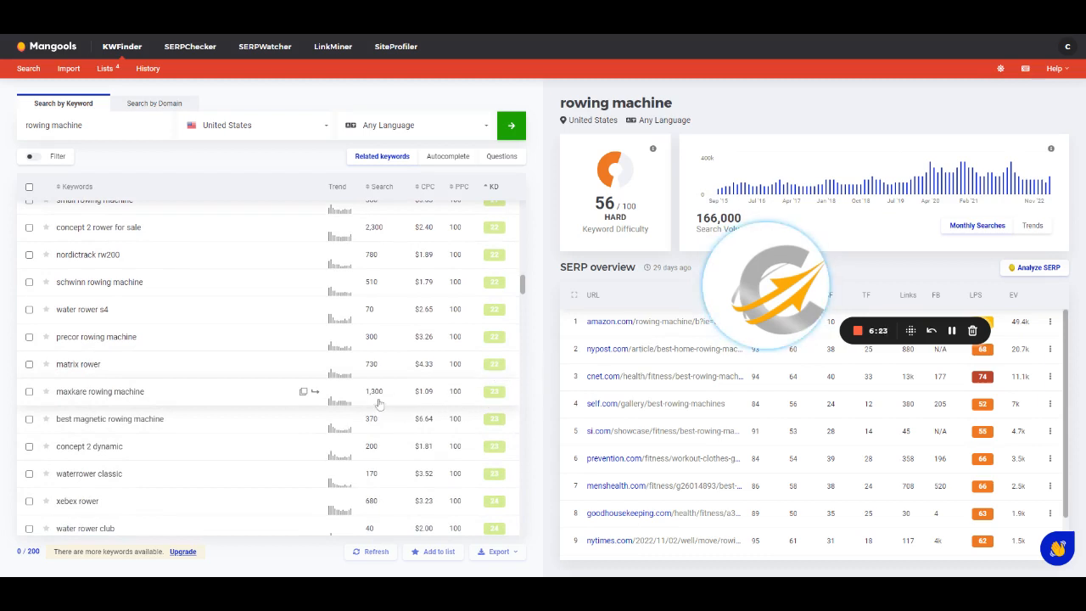
pyautogui.scroll(-2, 379, 404)
pyautogui.scroll(-5, 376, 404)
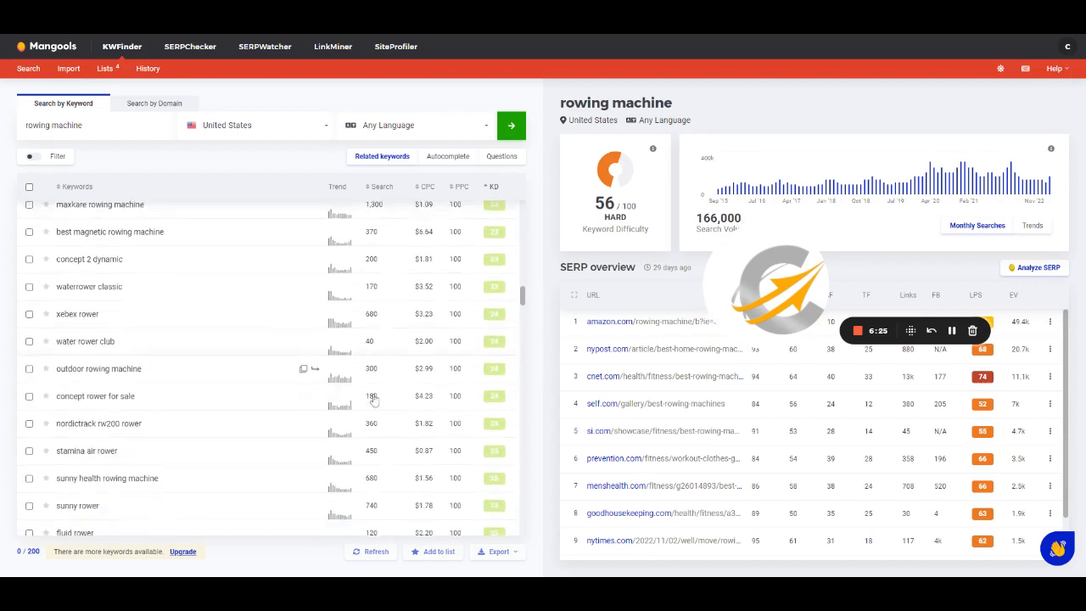
pyautogui.scroll(-3, 372, 411)
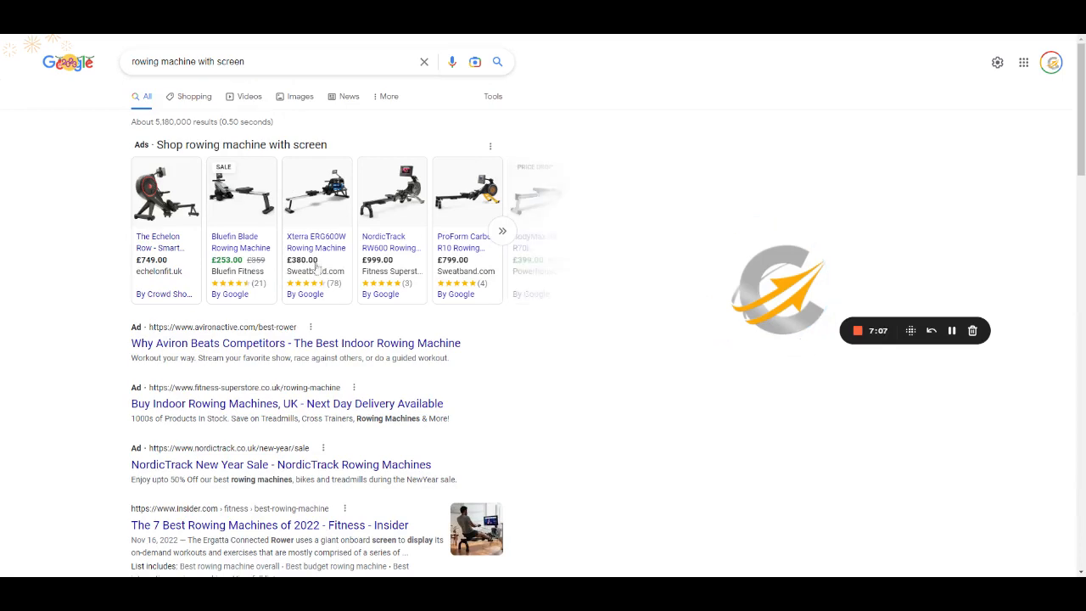
# - Switch to the Google results for "rowing machine with screen" and examine the listings, People also ask questions and related searches
pyautogui.scroll(-3, 322, 297)
pyautogui.scroll(-6, 322, 297)
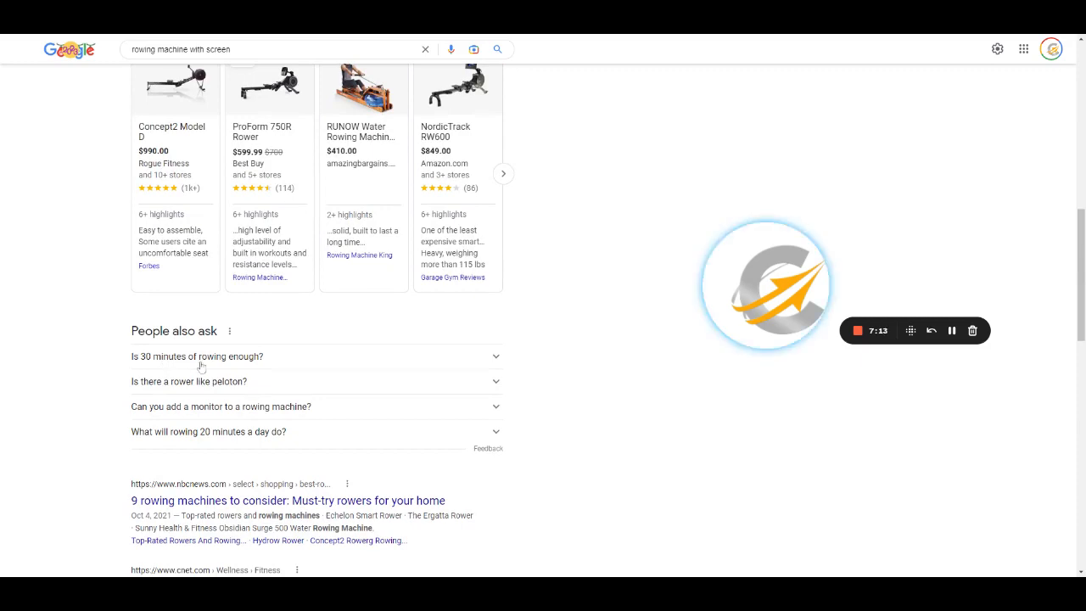
pyautogui.scroll(-4, 212, 356)
pyautogui.scroll(1, 274, 282)
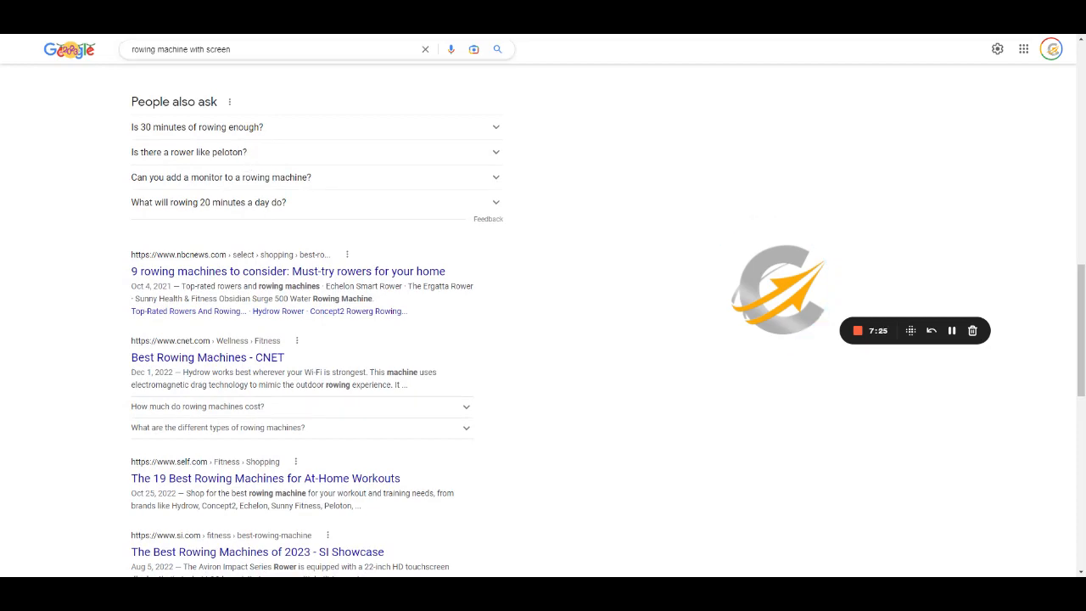
pyautogui.scroll(-6, 226, 143)
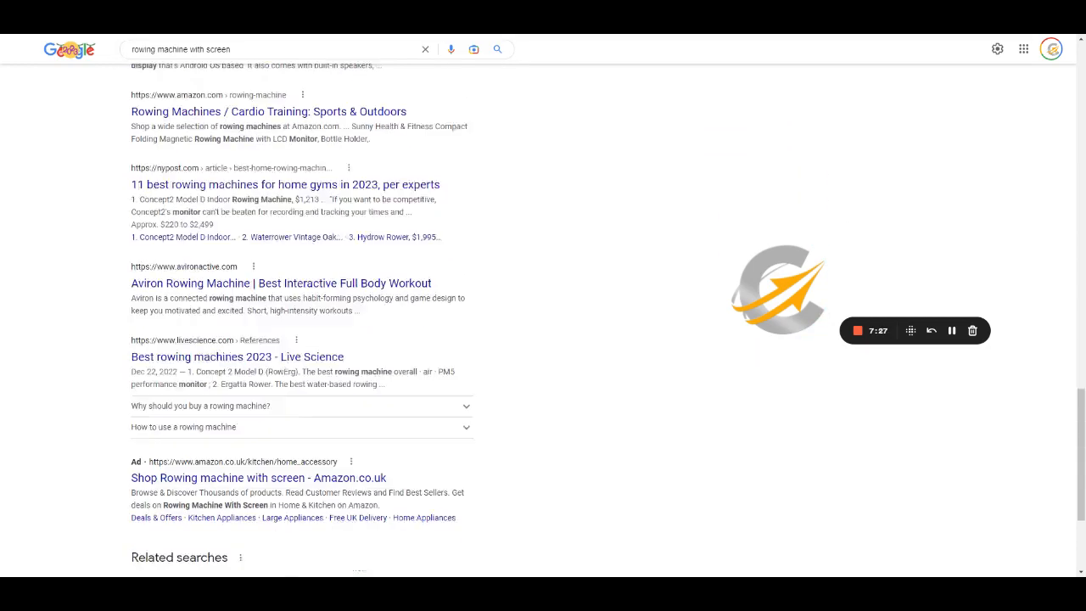
pyautogui.scroll(-3, 240, 270)
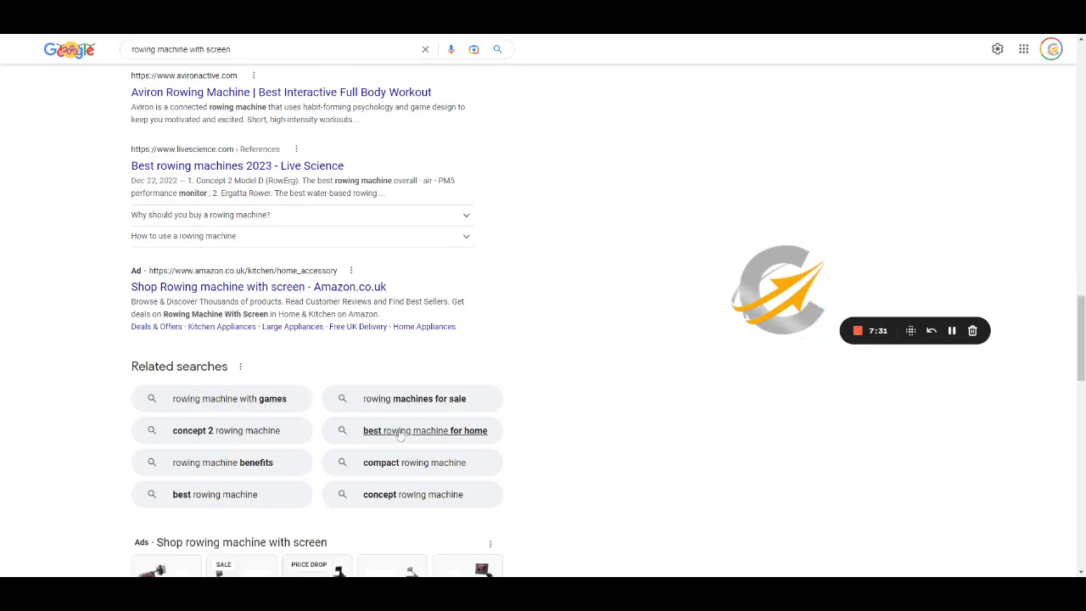
pyautogui.scroll(12, 303, 400)
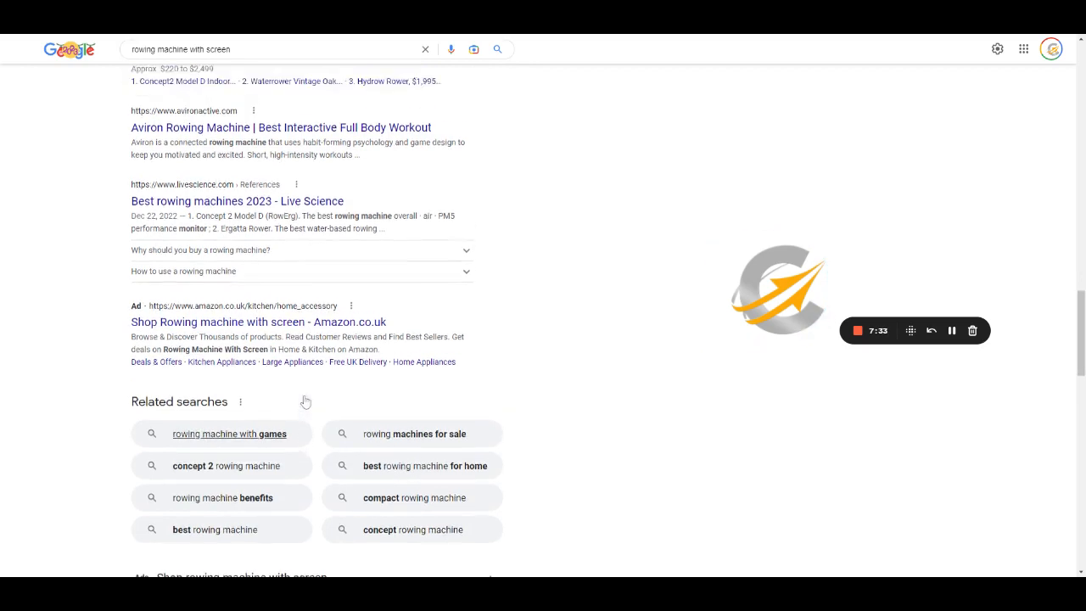